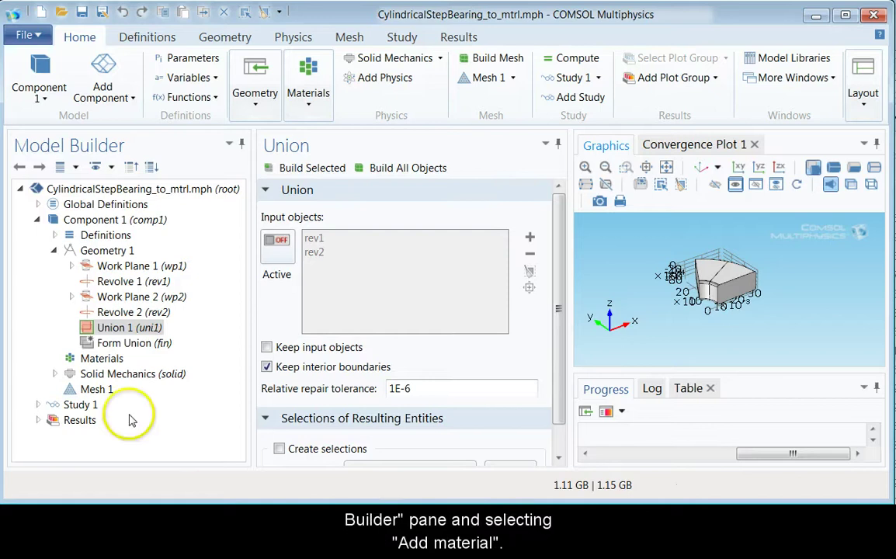
Add the built-in material Steel AISI 4340 to the component
right_click(91, 360)
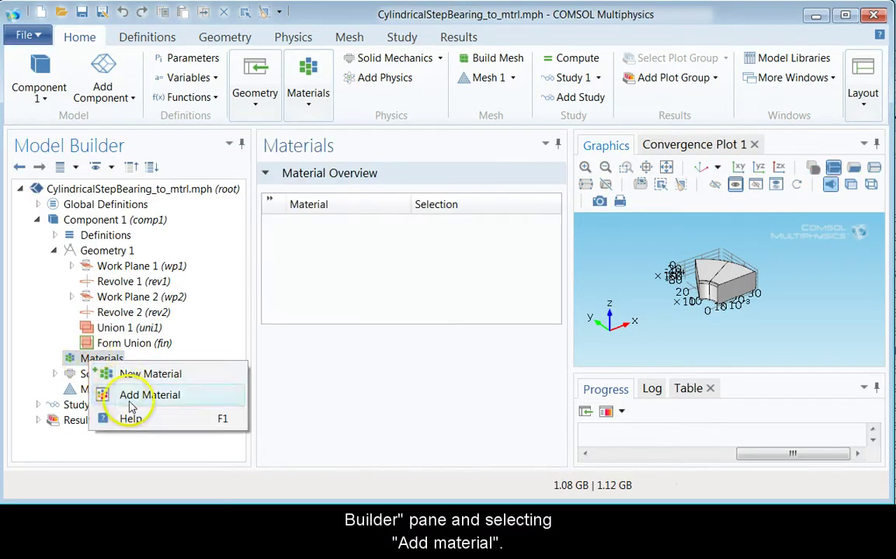
click(124, 395)
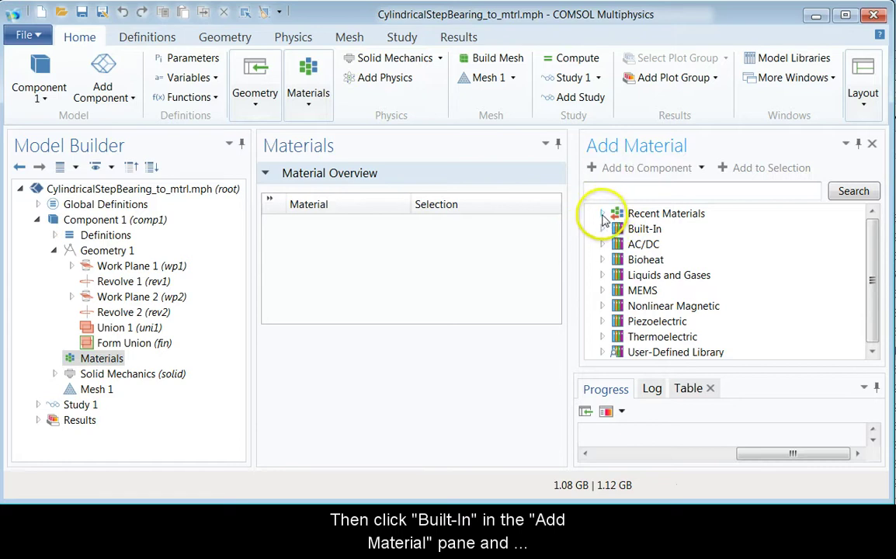
click(604, 228)
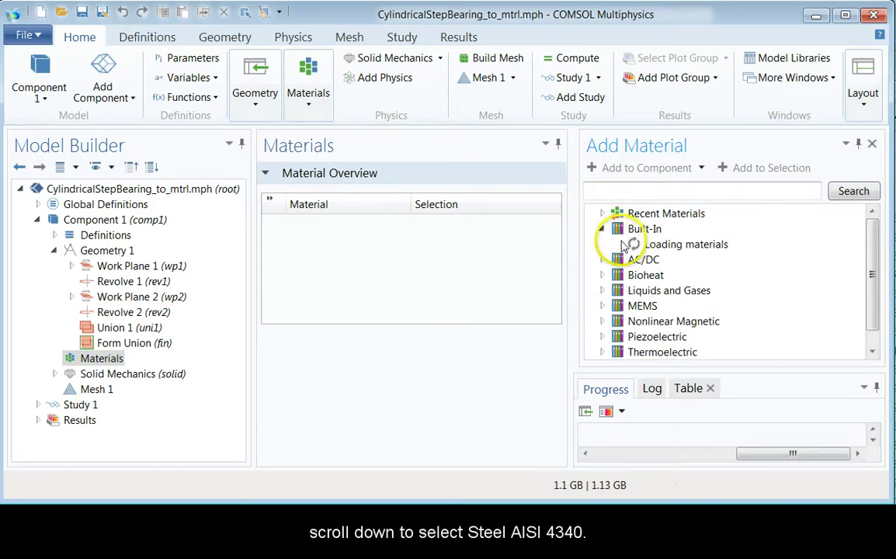
scroll(664, 260, down, 15)
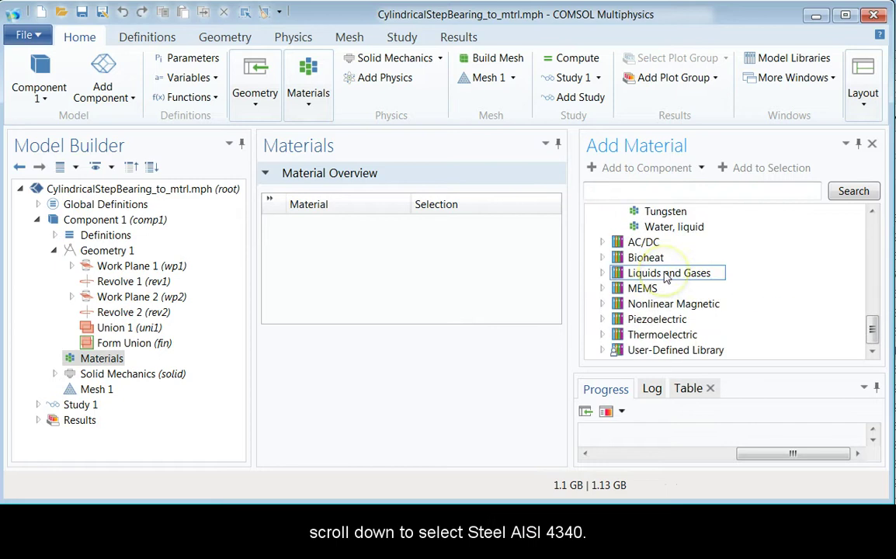
scroll(665, 278, up, 2)
scroll(665, 278, up, 1)
click(665, 250)
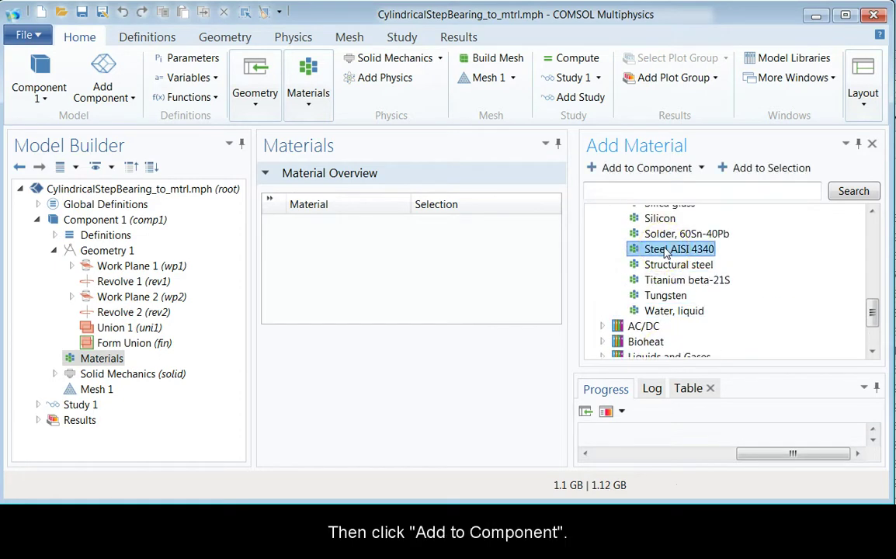
click(635, 170)
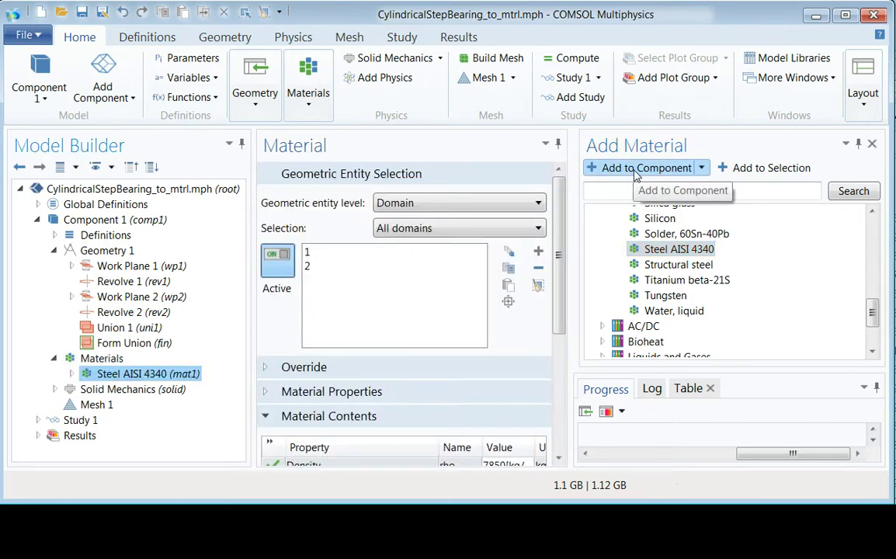
click(300, 425)
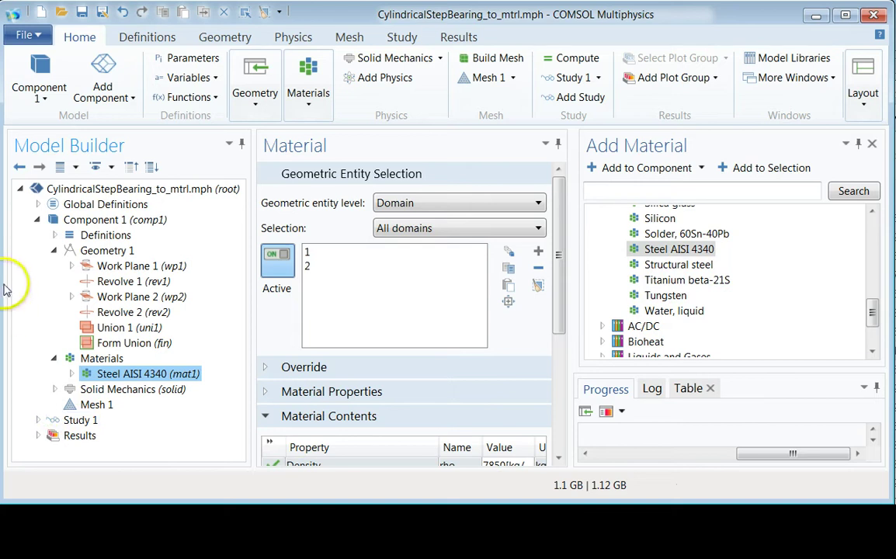
Add a Boundary Load to Solid Mechanics and apply it to the collar's two top faces, boundaries 6 and 12
click(88, 390)
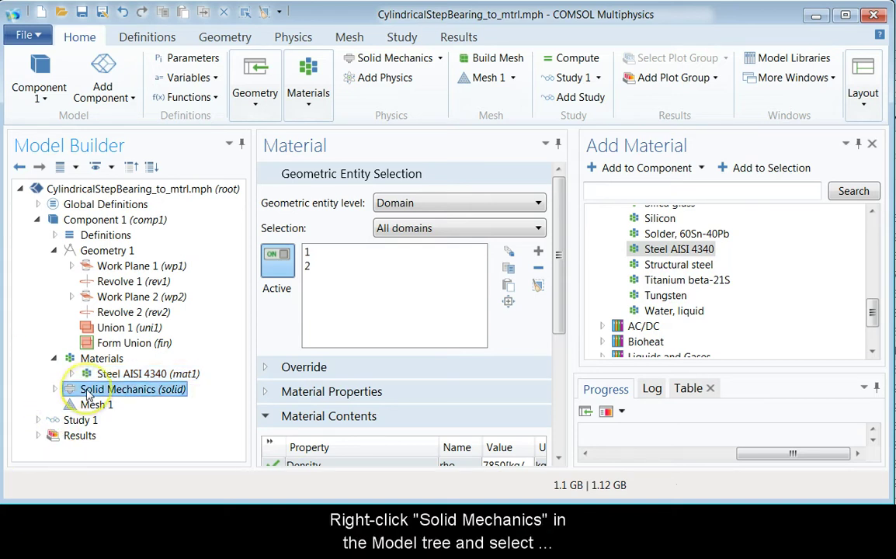
right_click(89, 392)
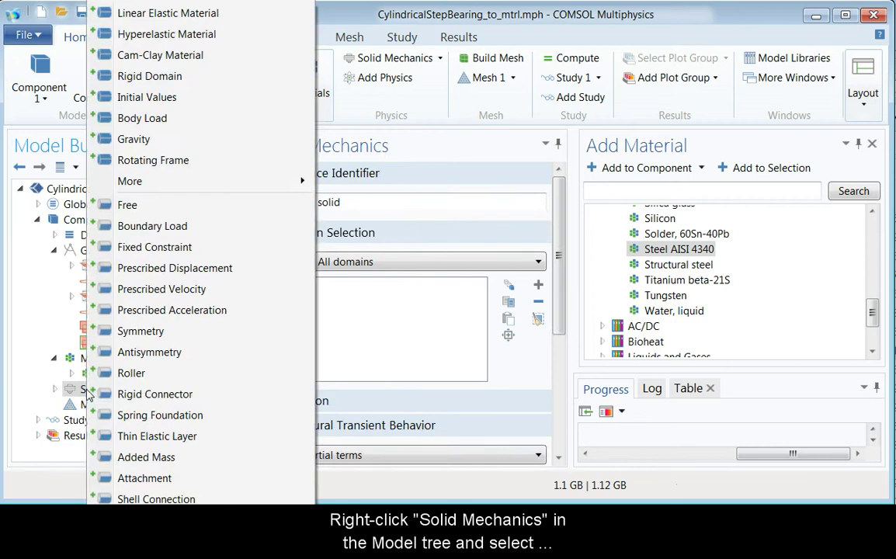
click(149, 226)
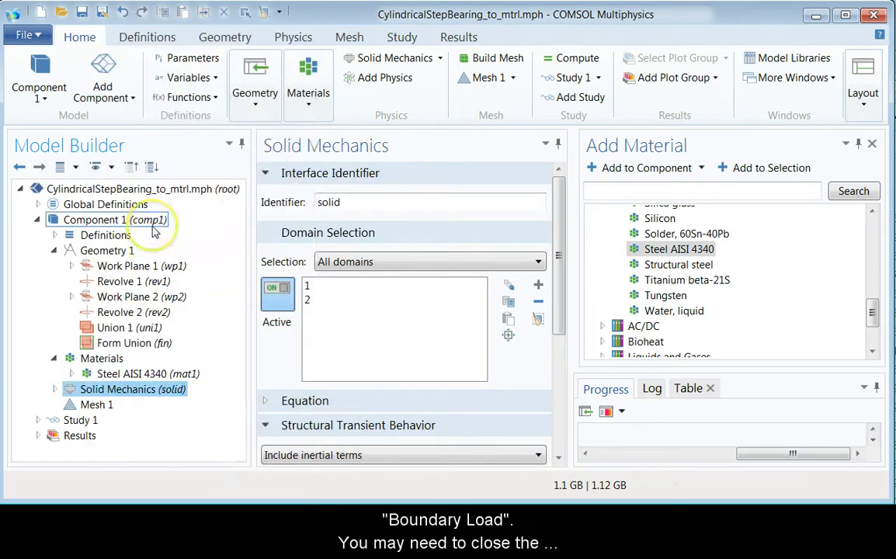
click(873, 144)
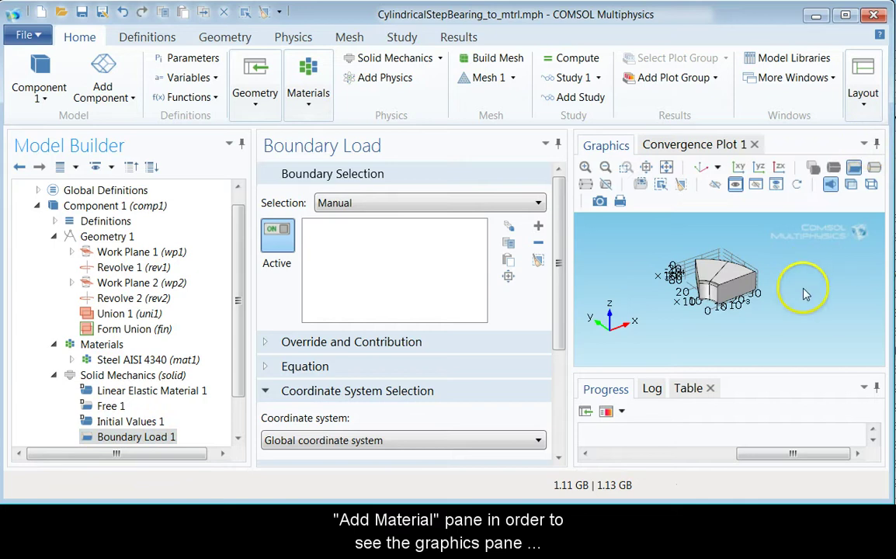
click(816, 316)
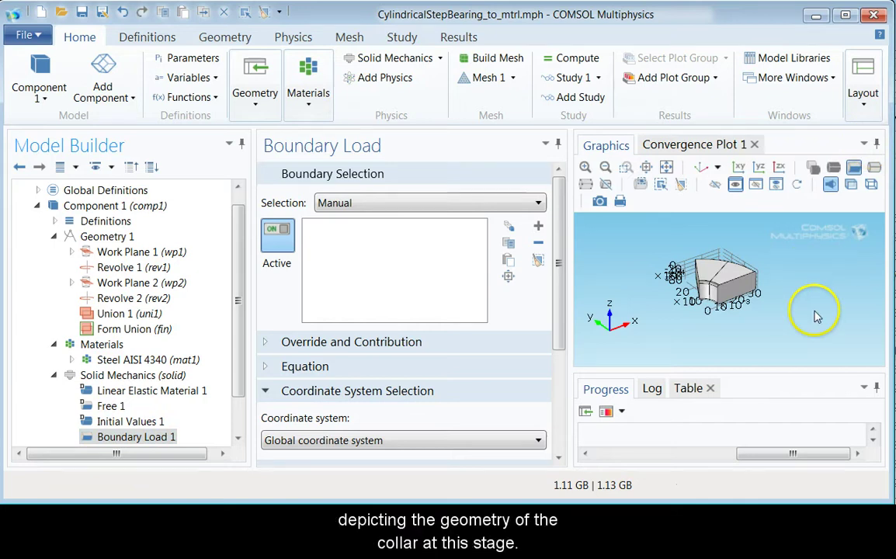
click(700, 168)
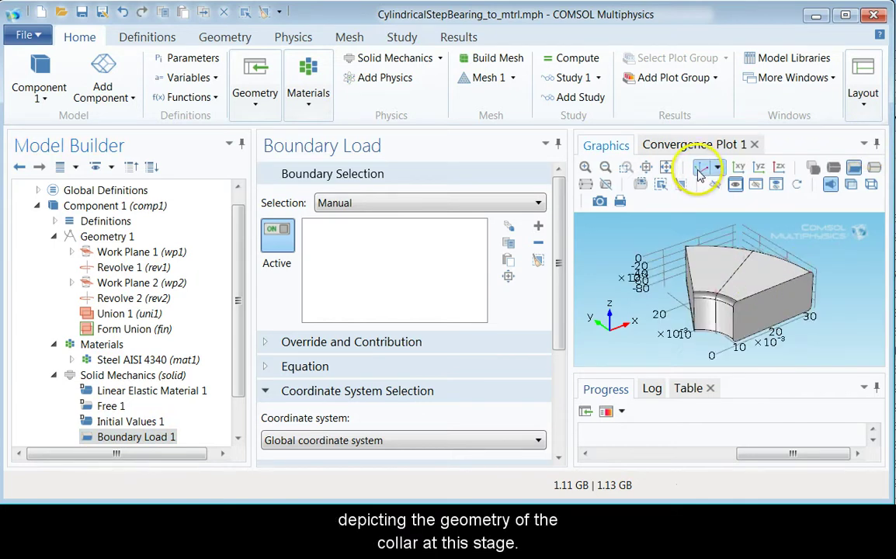
click(764, 288)
click(722, 260)
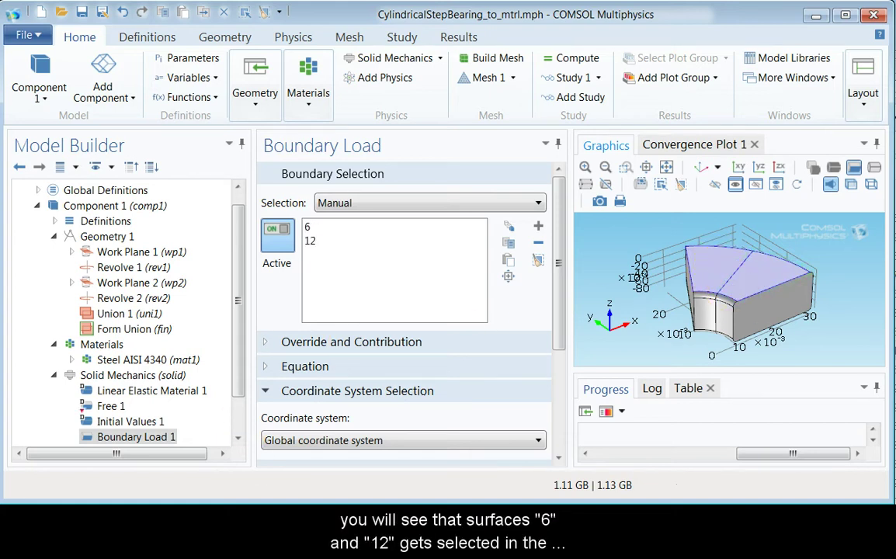
click(130, 479)
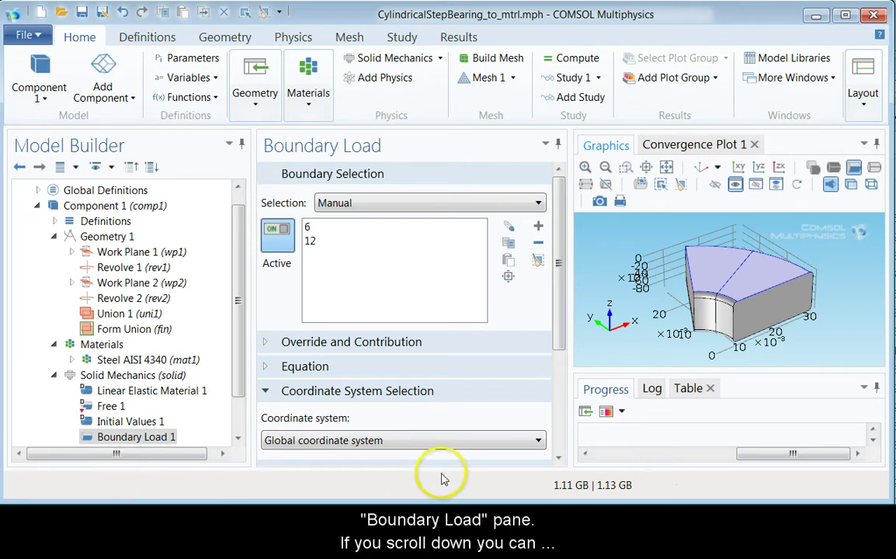
Set the boundary load's type to Pressure with a value of 1e6 Pa
scroll(564, 310, down, 1)
drag(564, 310, 566, 406)
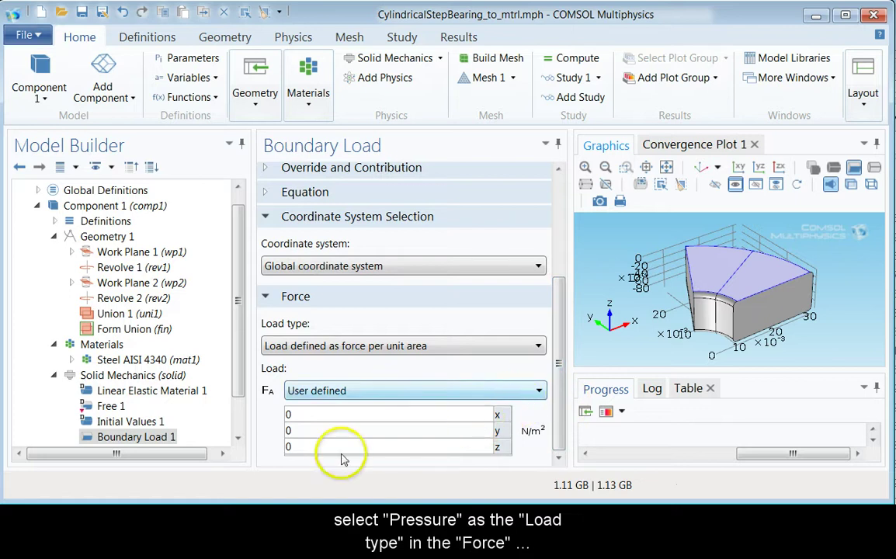
click(354, 347)
click(340, 389)
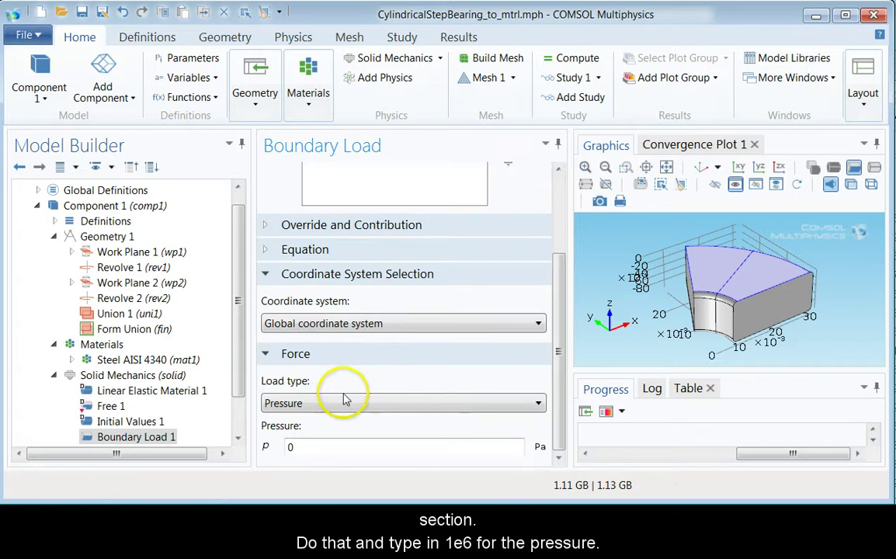
click(319, 444)
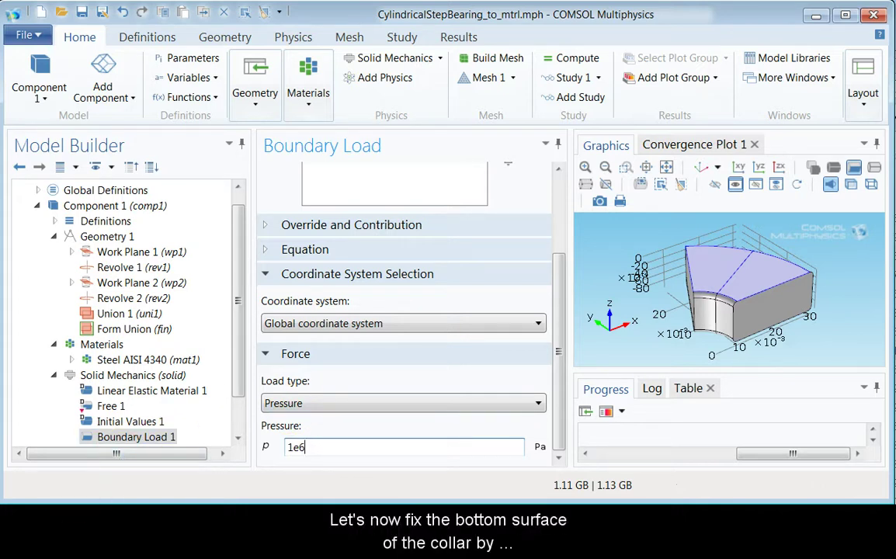
Add a Fixed Constraint to Solid Mechanics and apply it to the collar's two bottom faces, boundaries 5 and 11
click(104, 377)
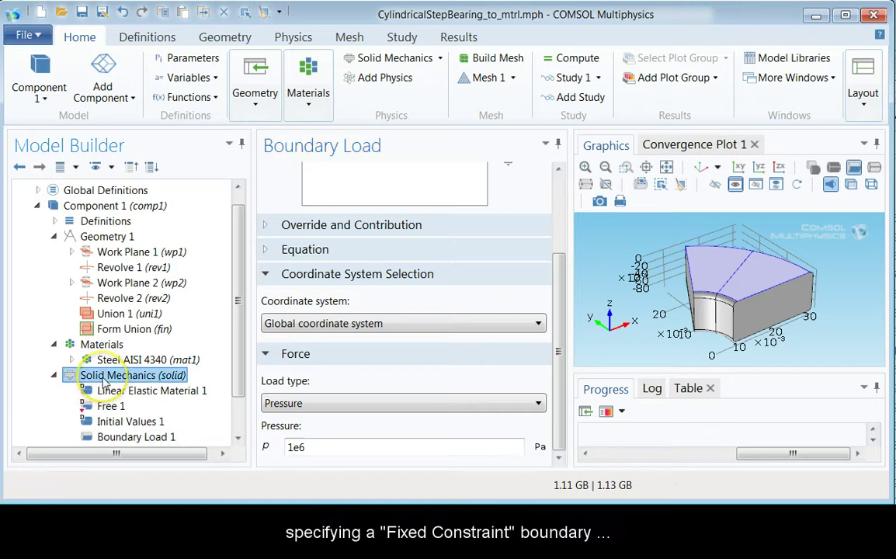
right_click(104, 379)
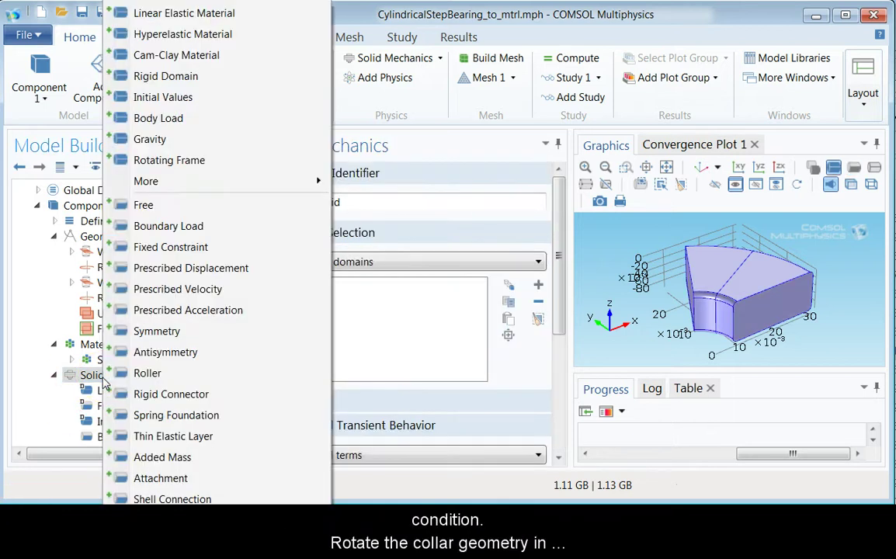
click(151, 249)
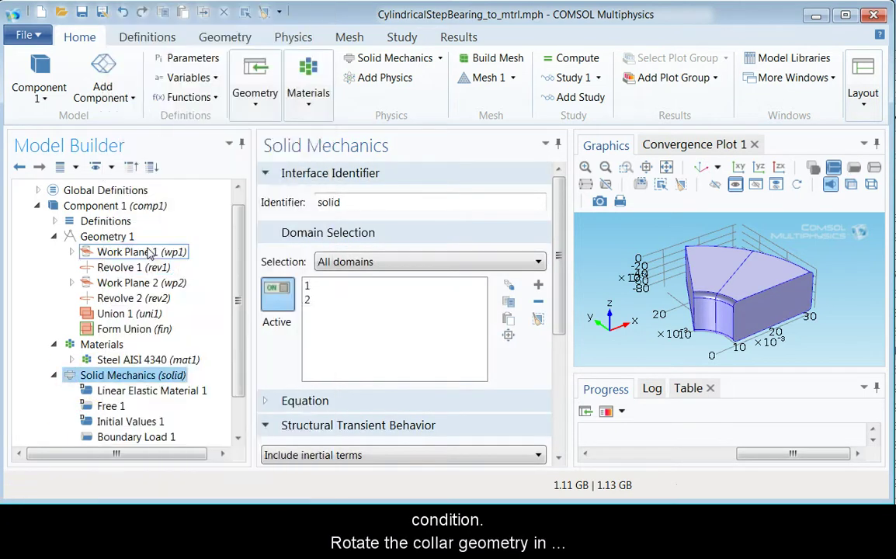
drag(718, 281, 725, 226)
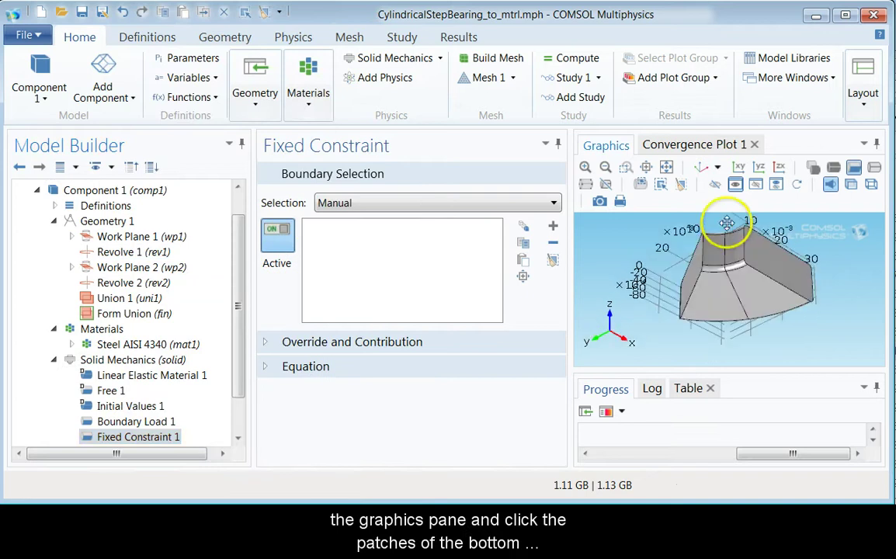
click(699, 284)
click(751, 301)
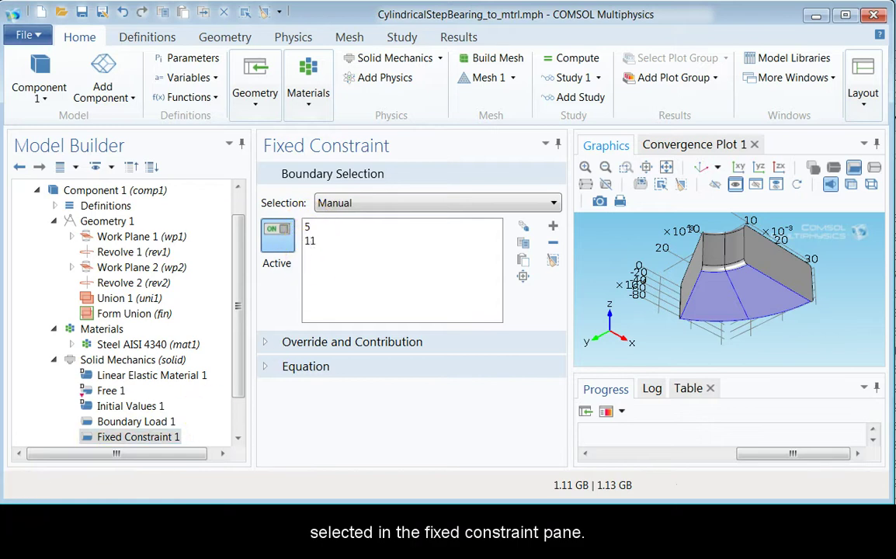
scroll(156, 388, down, 1)
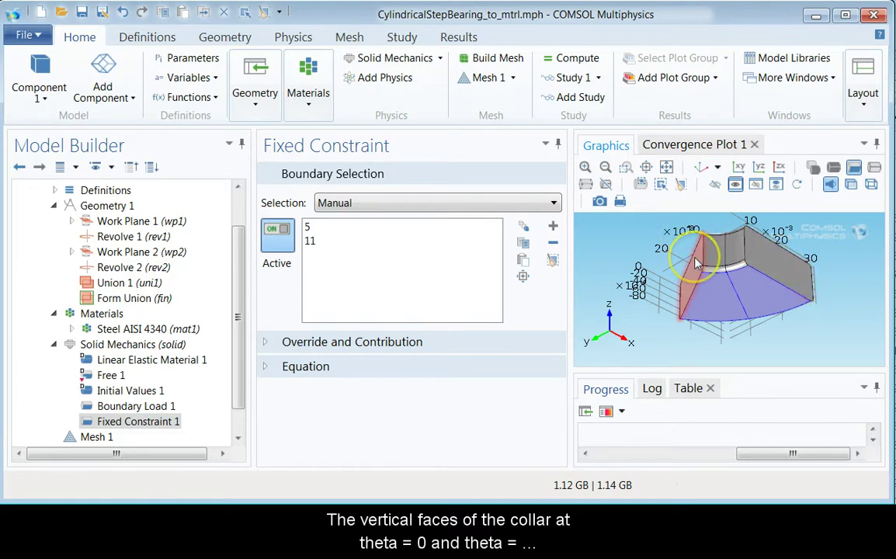
Add a Periodic Condition to Solid Mechanics and show its equation and periodicity settings
click(701, 169)
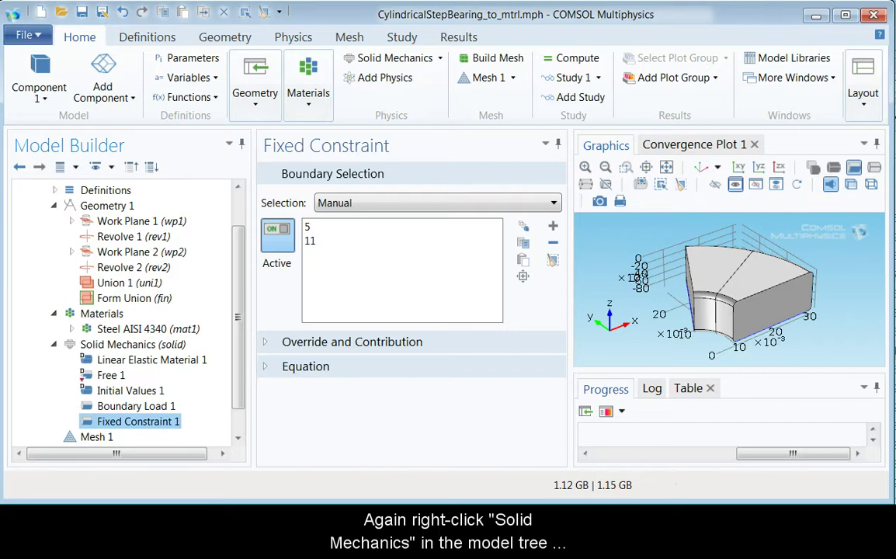
right_click(125, 347)
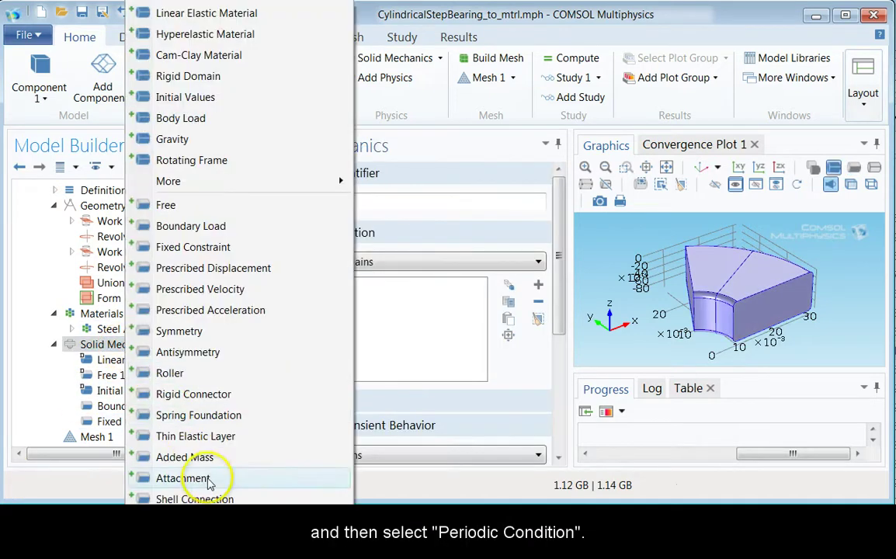
click(198, 501)
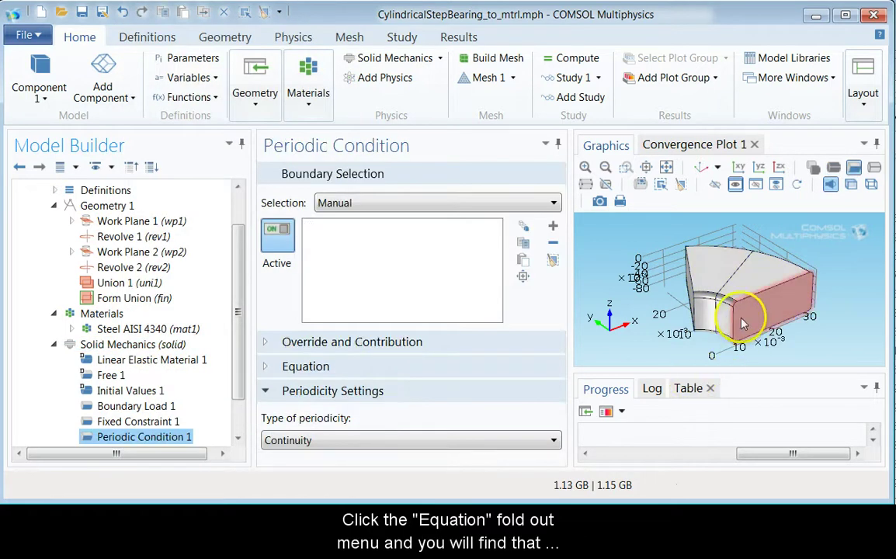
click(264, 373)
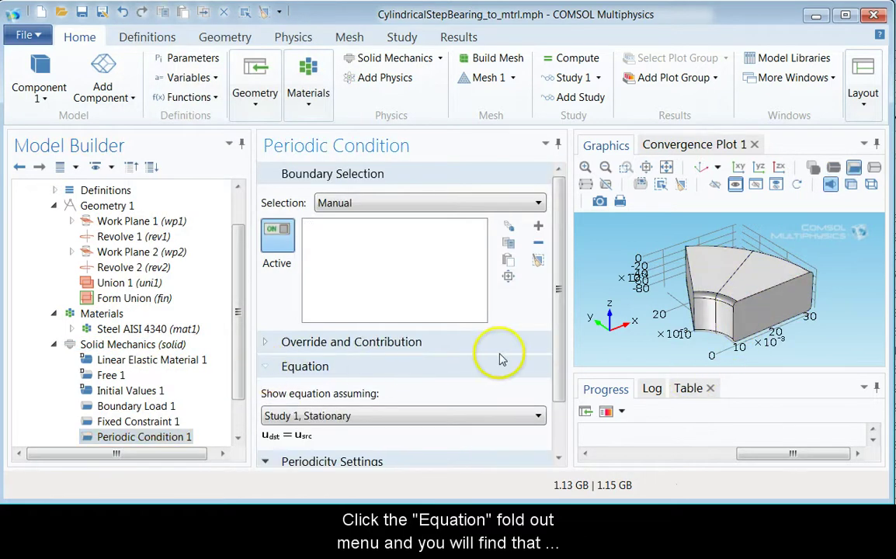
drag(563, 356, 556, 415)
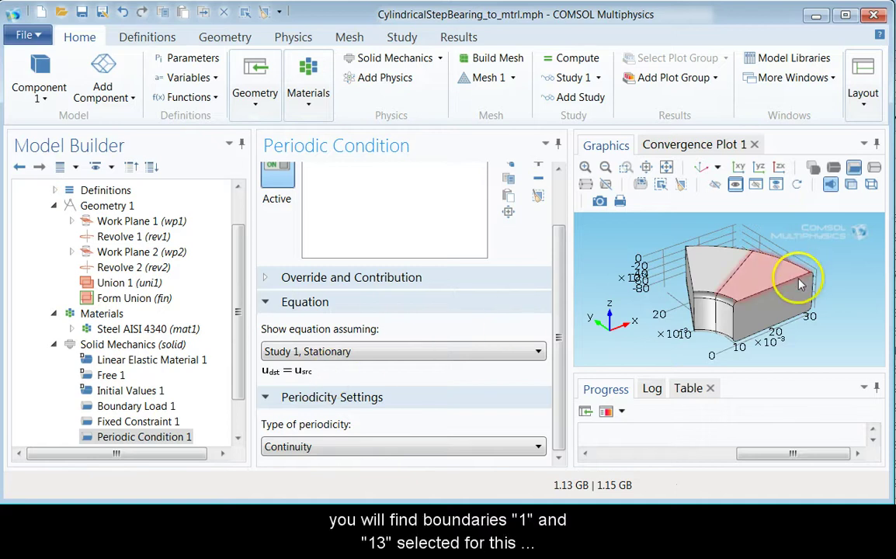
Apply the periodic condition to the collar's two vertical end faces, boundaries 1 and 13
click(765, 312)
click(764, 313)
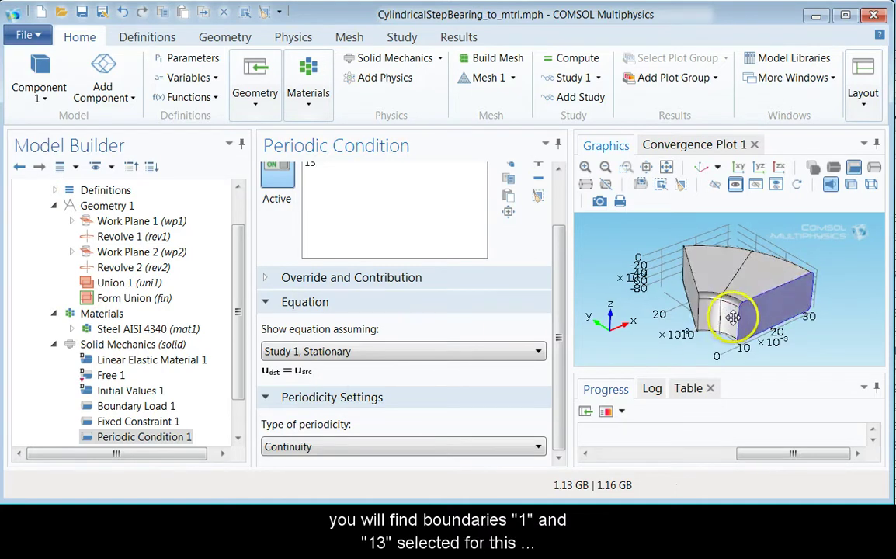
click(722, 309)
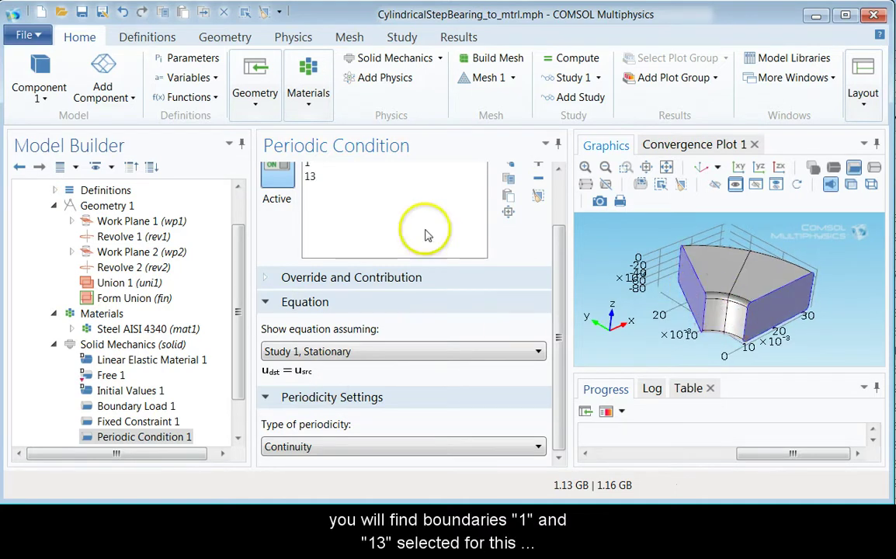
drag(558, 242, 563, 216)
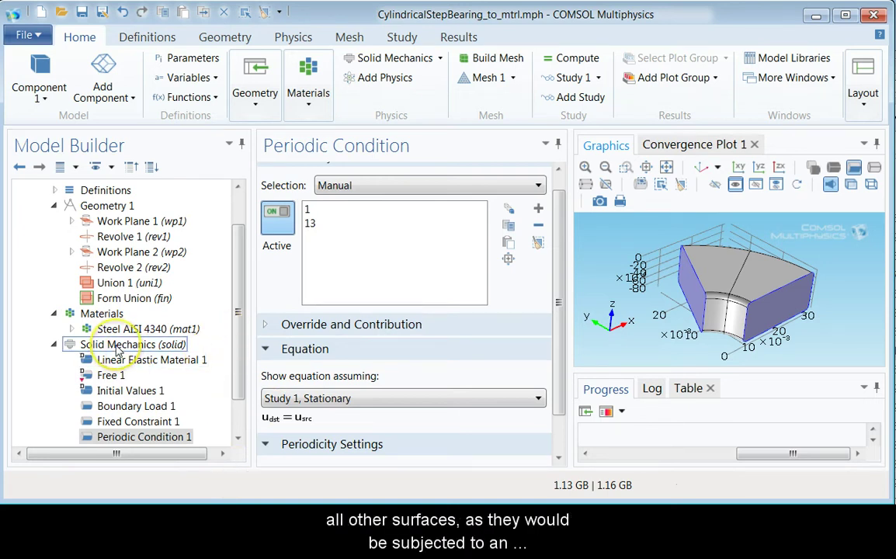
Add a second Boundary Load to Solid Mechanics and apply it to the collar's inner cylindrical and narrow edge faces, boundaries 2, 3, 4, 8, 9 and 10
right_click(117, 348)
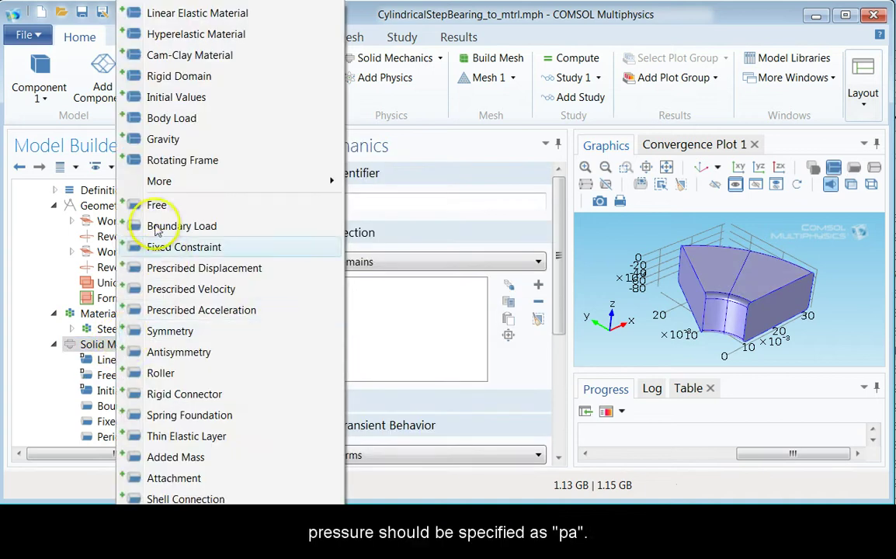
click(156, 226)
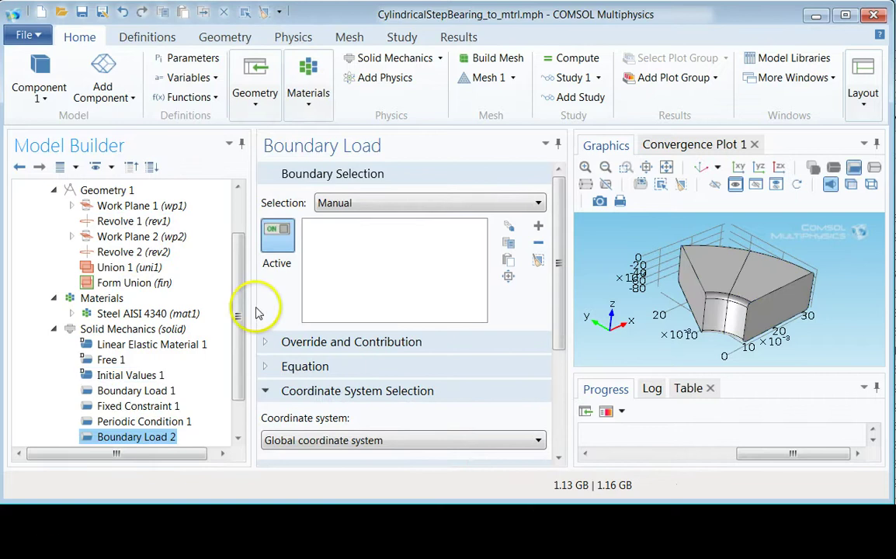
drag(236, 314, 245, 372)
click(706, 311)
click(726, 304)
click(738, 310)
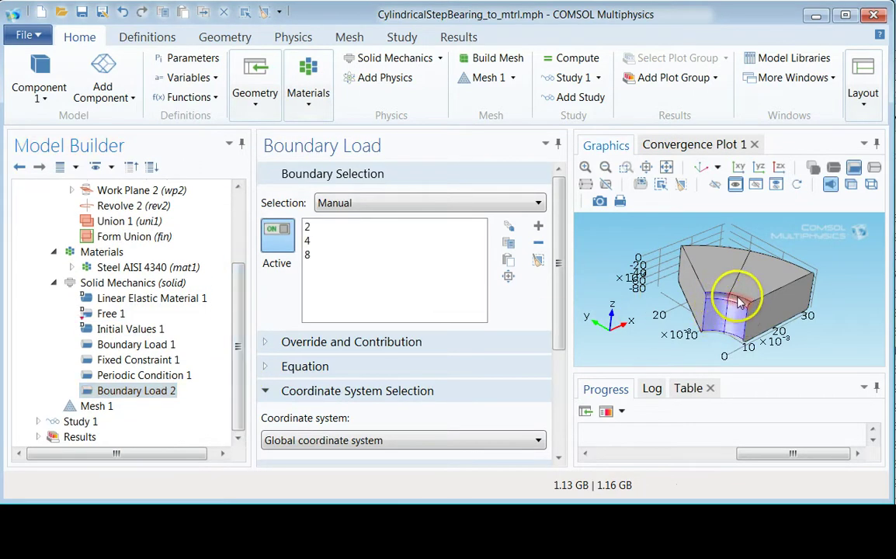
click(733, 320)
drag(734, 320, 714, 300)
click(726, 309)
click(734, 312)
click(732, 305)
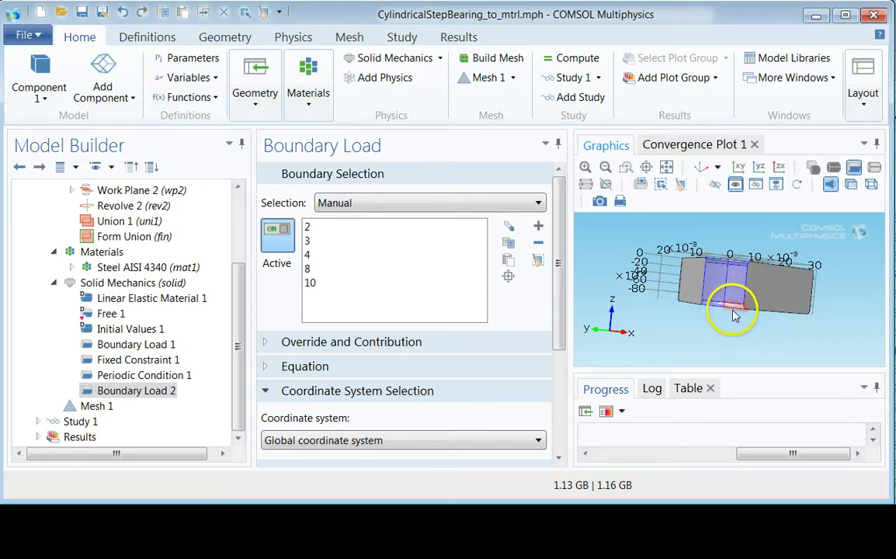
click(734, 312)
Include the collar's outer curved faces and their adjoining narrow edge faces in the second boundary load's selection
drag(732, 310, 744, 129)
click(745, 272)
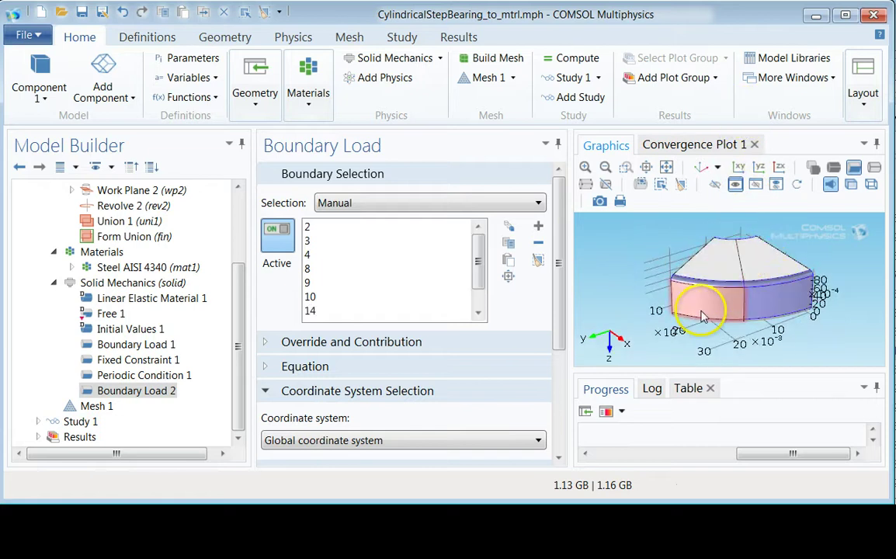
drag(701, 311, 714, 184)
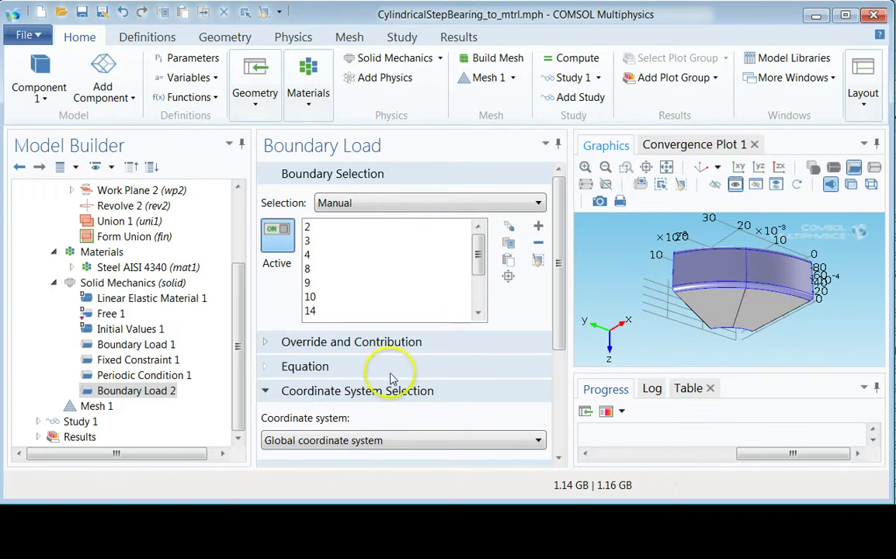
Set the second boundary load's type to Pressure with the value pa and restore the default 3D view
scroll(562, 369, down, 3)
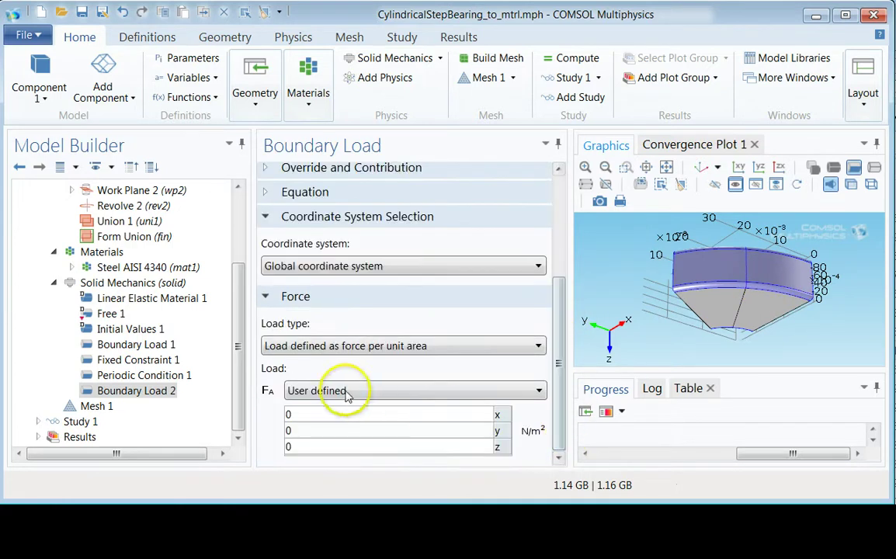
click(330, 346)
click(325, 390)
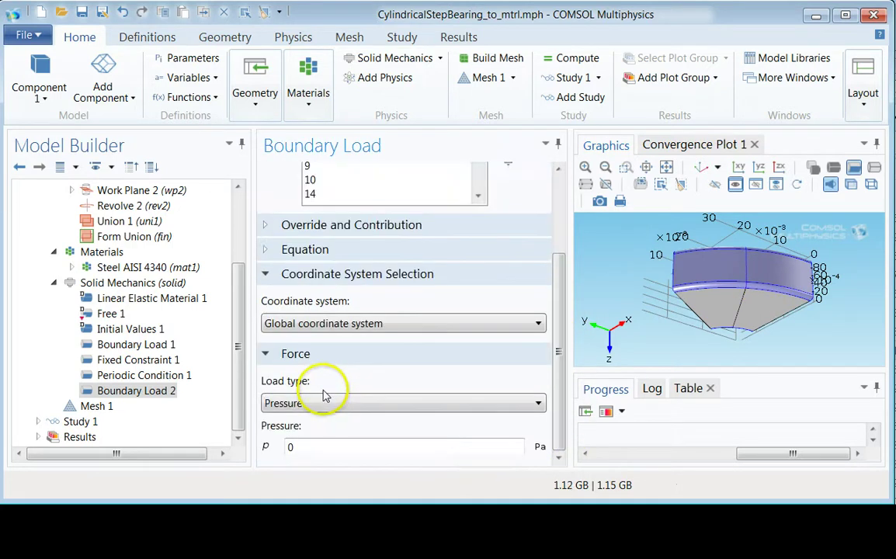
click(344, 444)
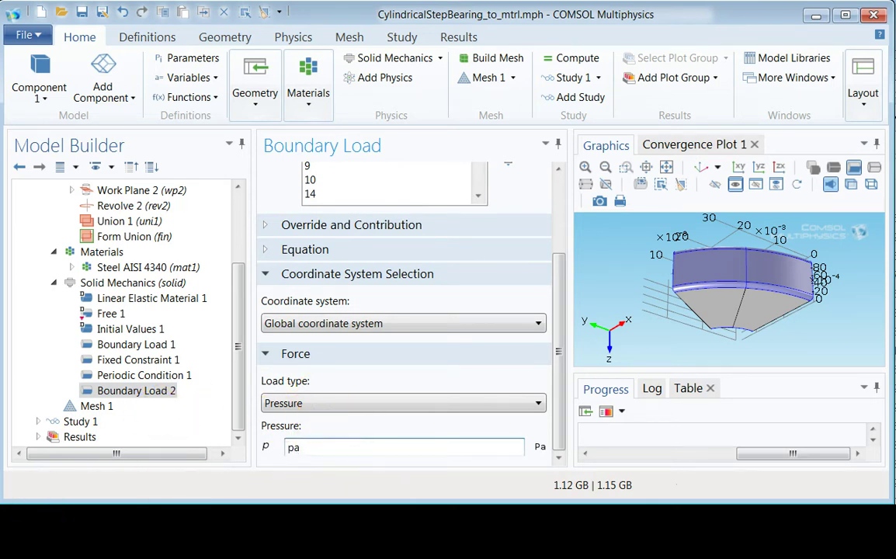
click(703, 169)
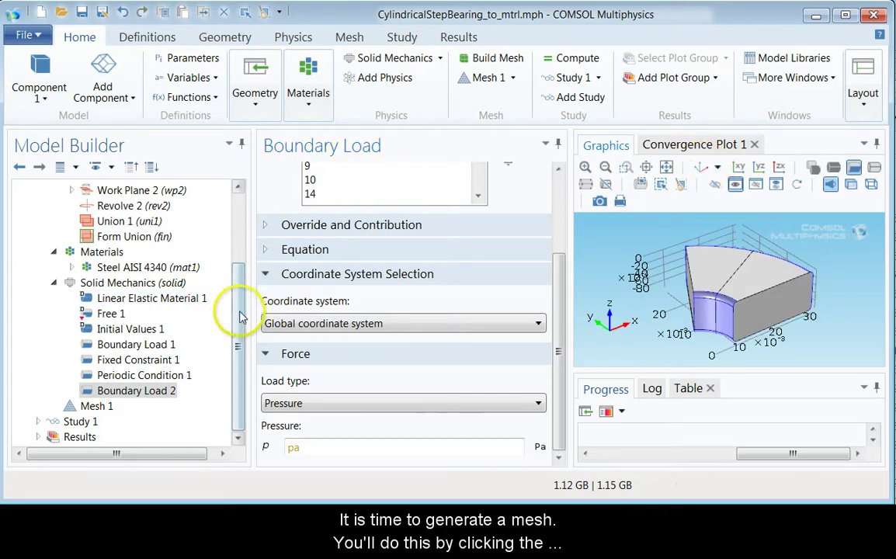
Build the collar's mesh as a physics-controlled mesh with Normal element size and inspect it in 3D
click(95, 407)
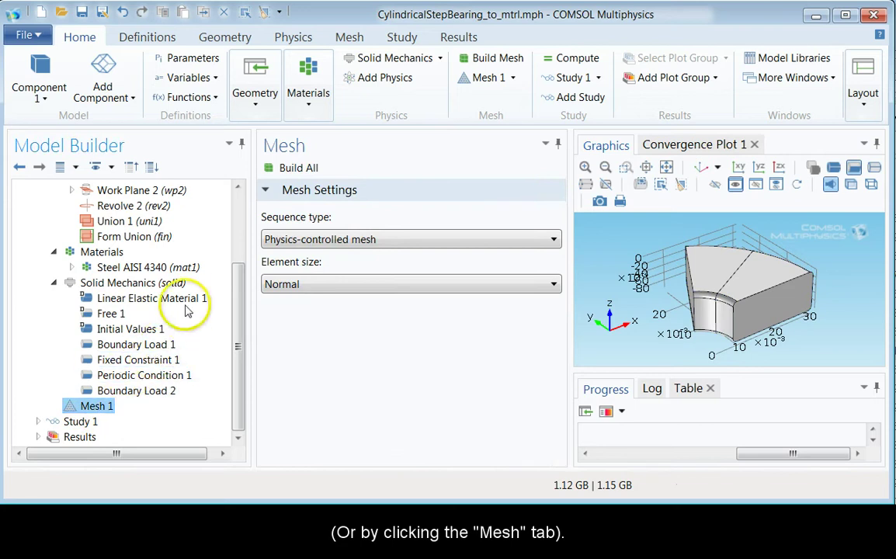
click(353, 38)
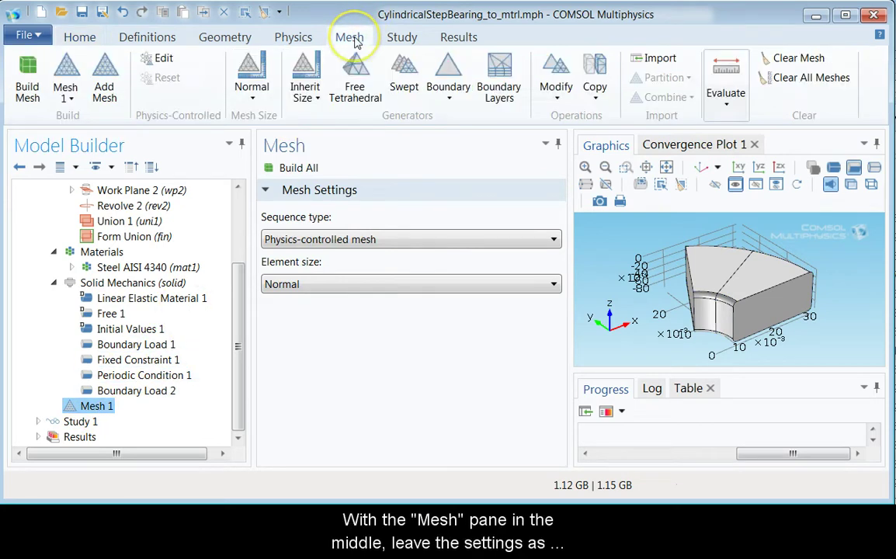
click(298, 168)
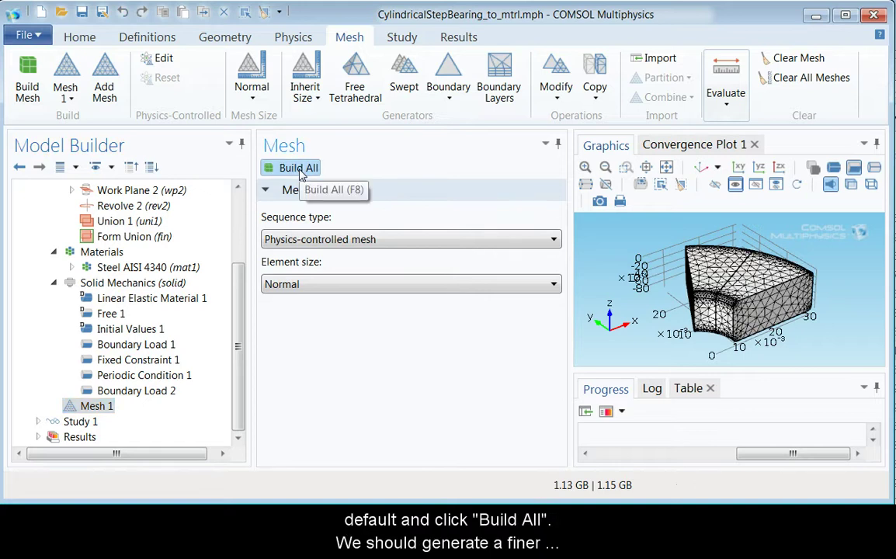
drag(653, 310, 753, 204)
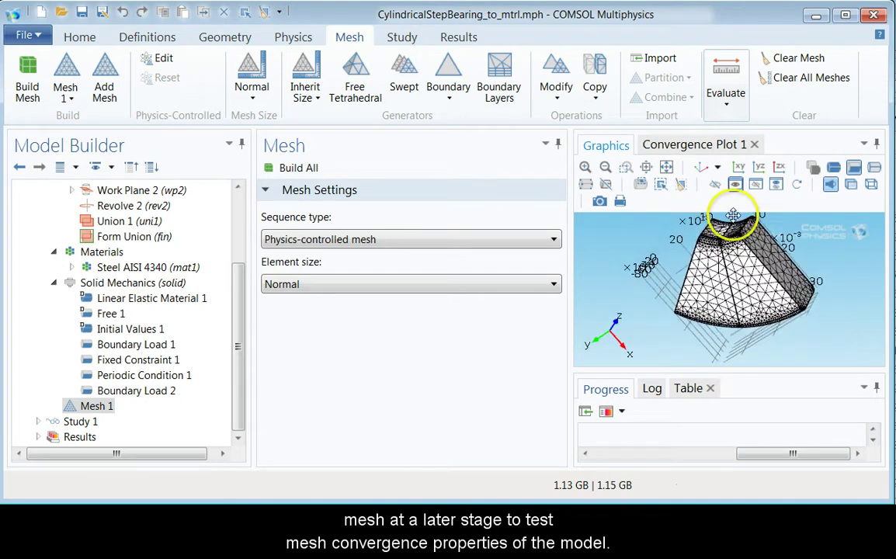
click(701, 167)
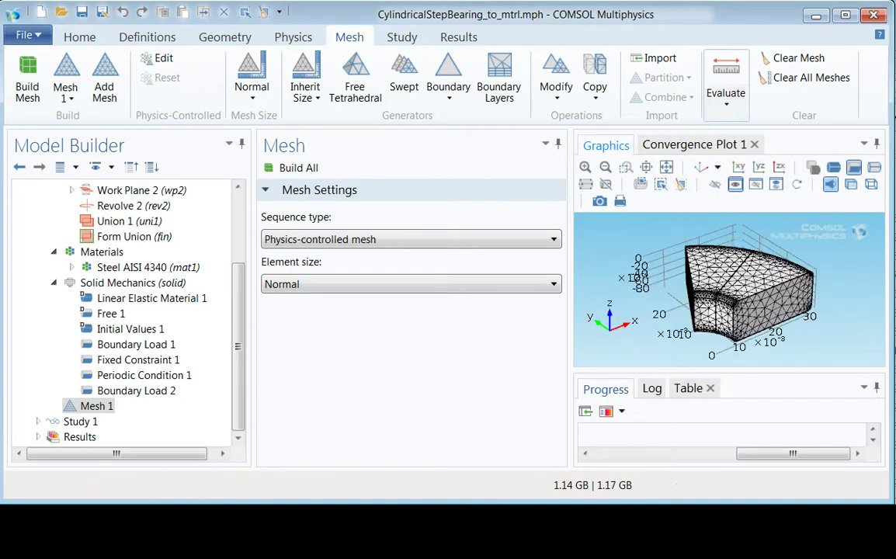
click(96, 406)
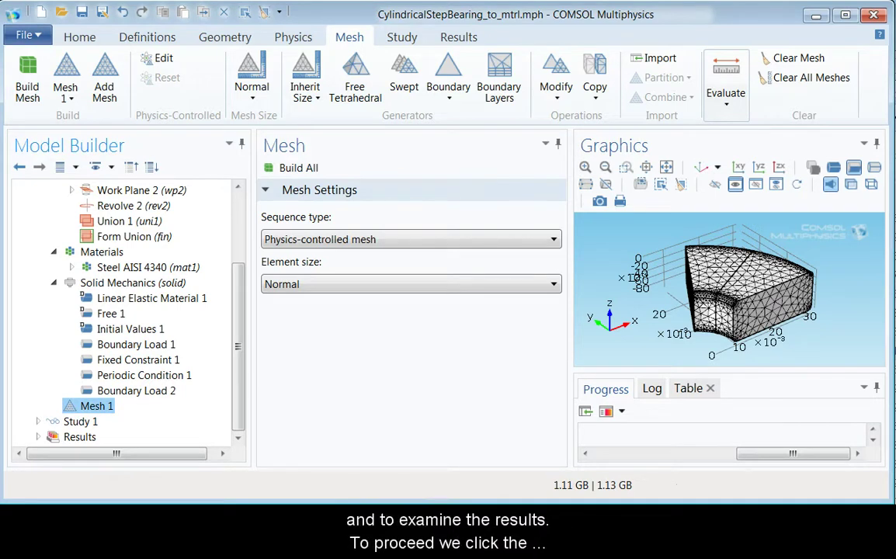
Compute Study 1 and examine the von Mises stress plot around the collar's fixed bottom surface
click(78, 421)
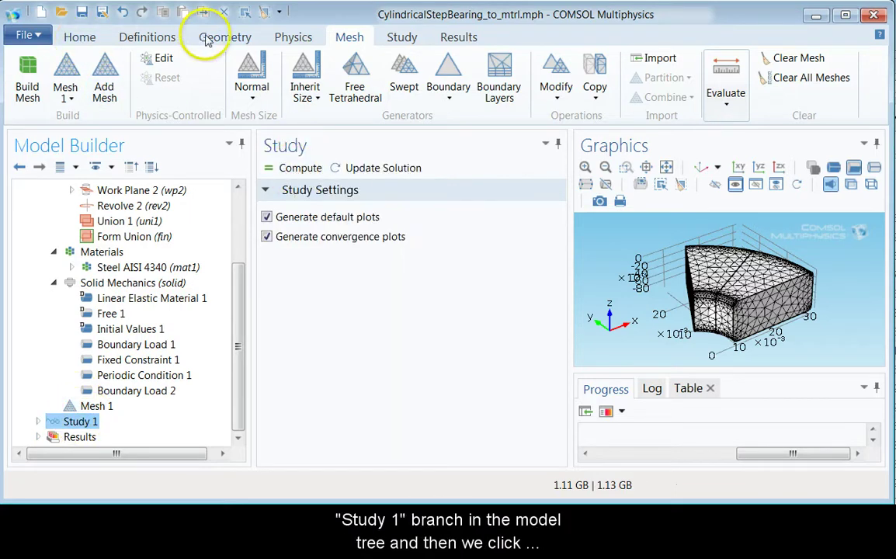
click(76, 35)
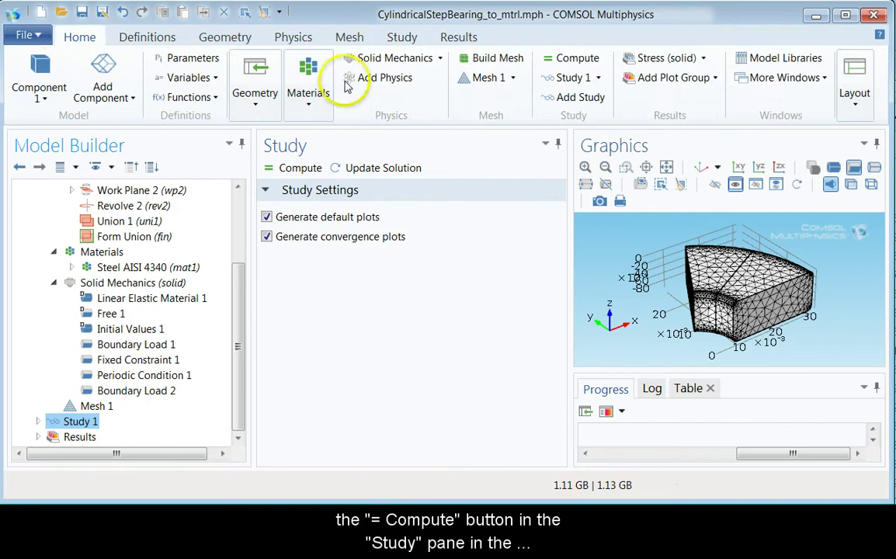
click(561, 65)
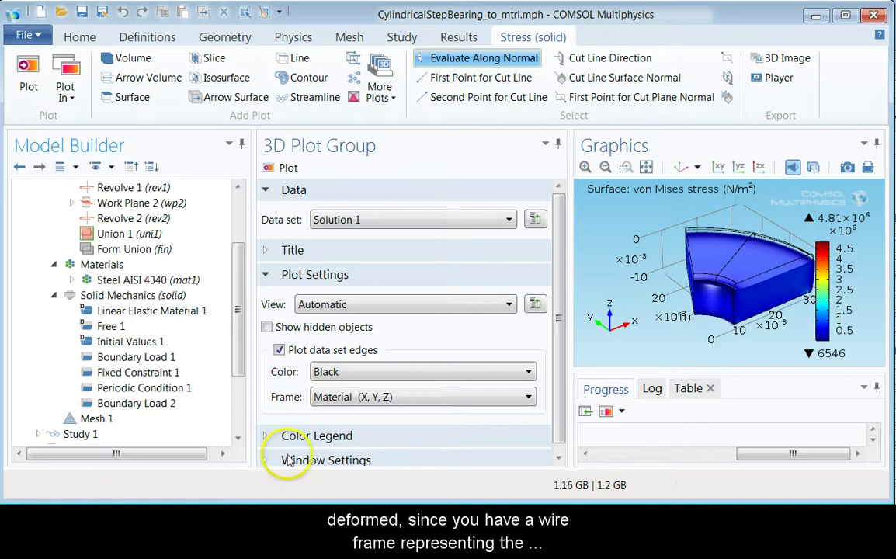
drag(736, 310, 772, 227)
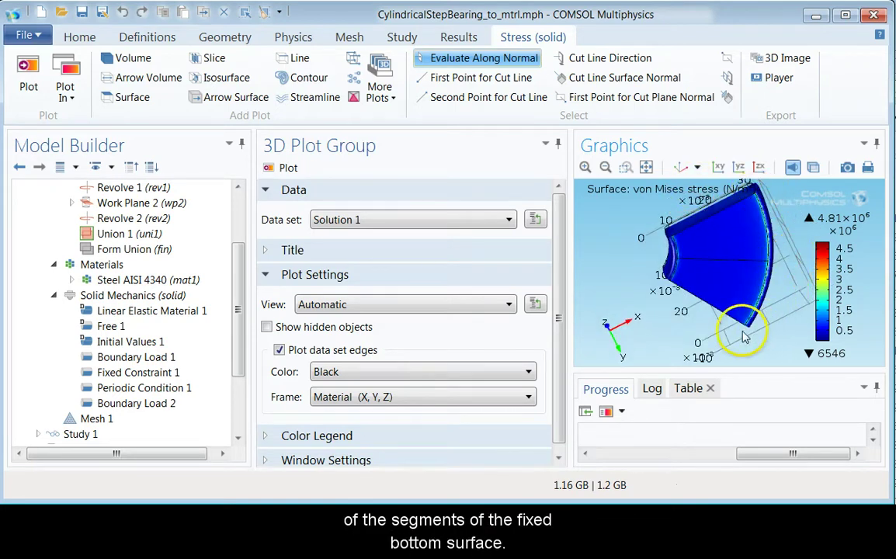